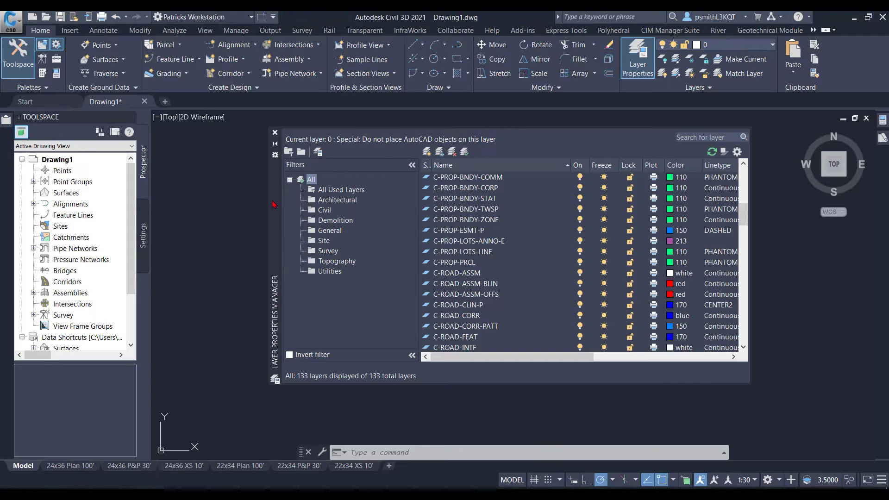
Step: Create a new group filter named G-Anno in the Layer Properties Manager
drag(276, 197, 273, 207)
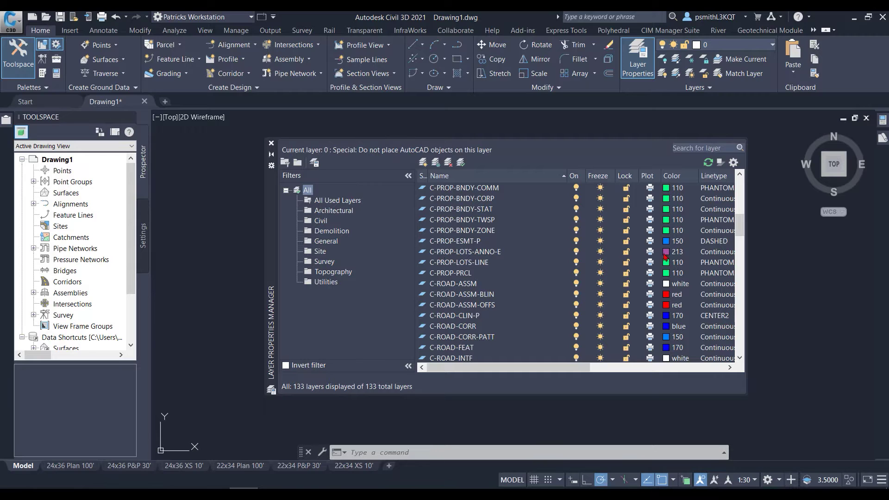
scroll(738, 230, up, 10)
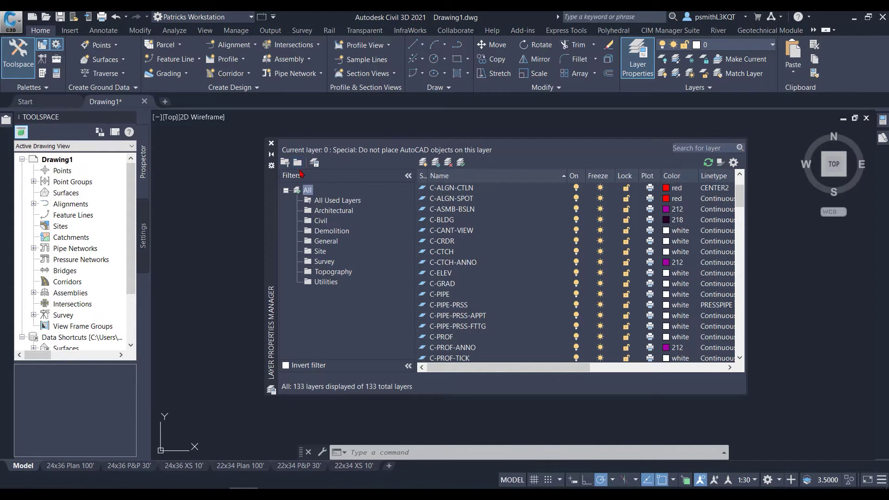
click(299, 164)
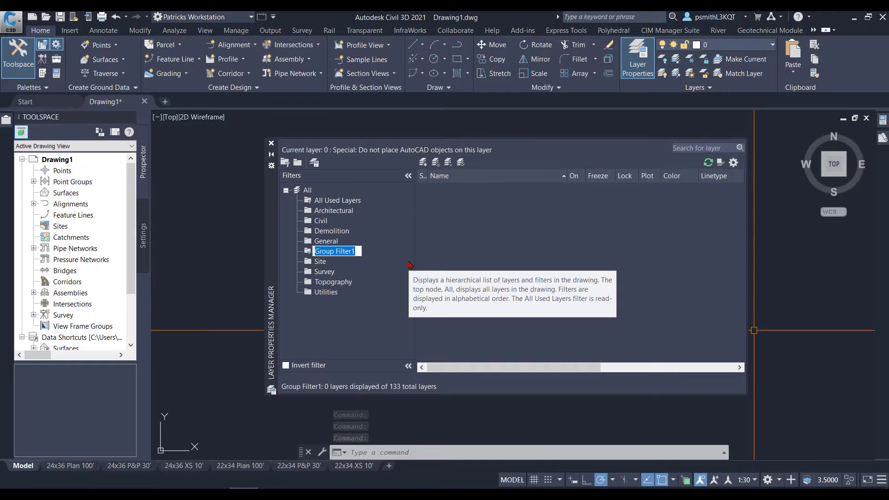
text(G)
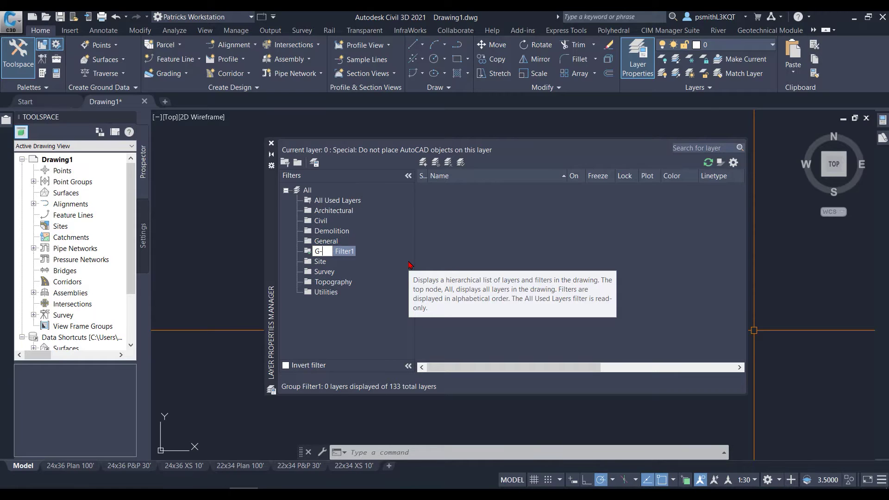
text(-Anno)
click(330, 273)
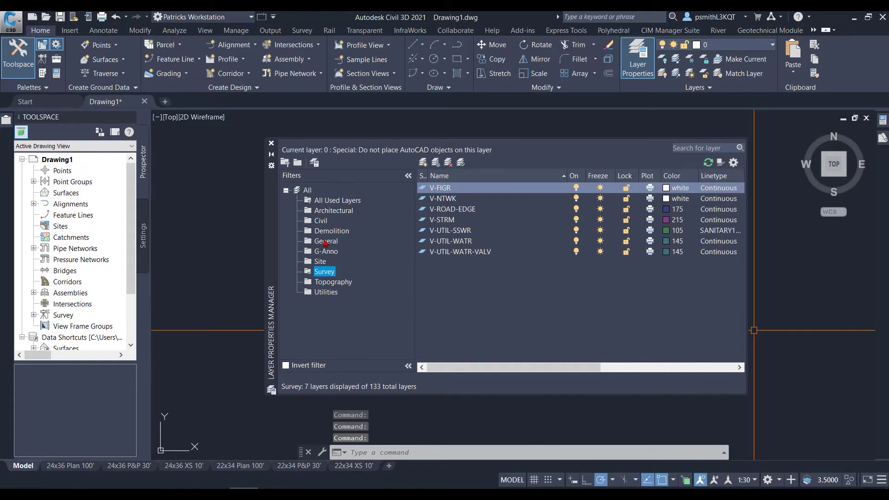
Step: Check the General filter and the empty G-Anno filter, then show all 133 layers
click(325, 241)
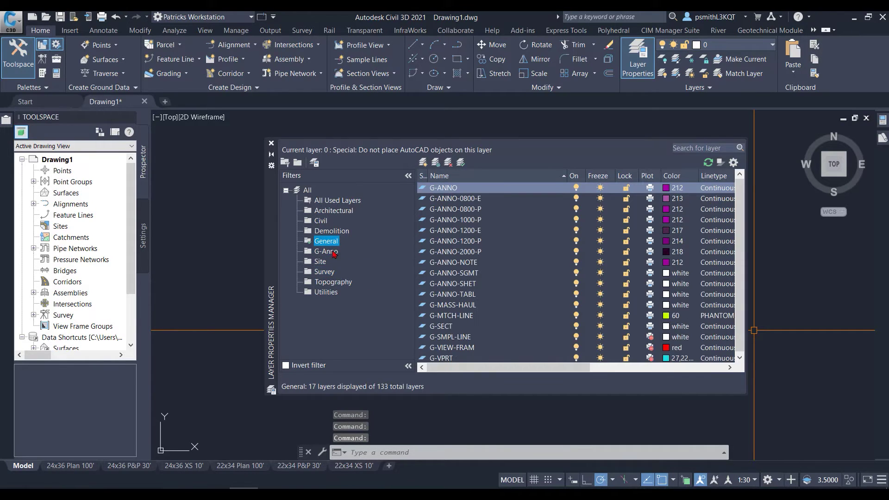
click(357, 251)
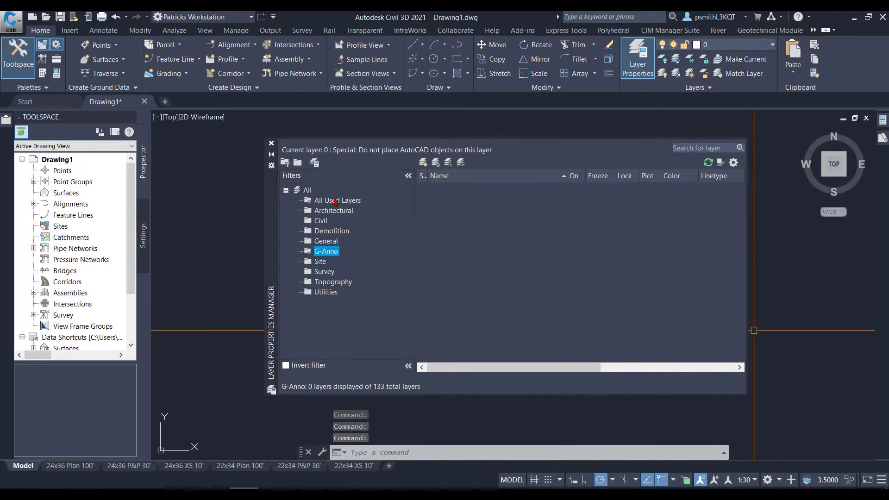
click(308, 190)
Step: Select the 19 layers G-ANNO through G-VPRT for the G-Anno group filter
scroll(495, 245, down, 12)
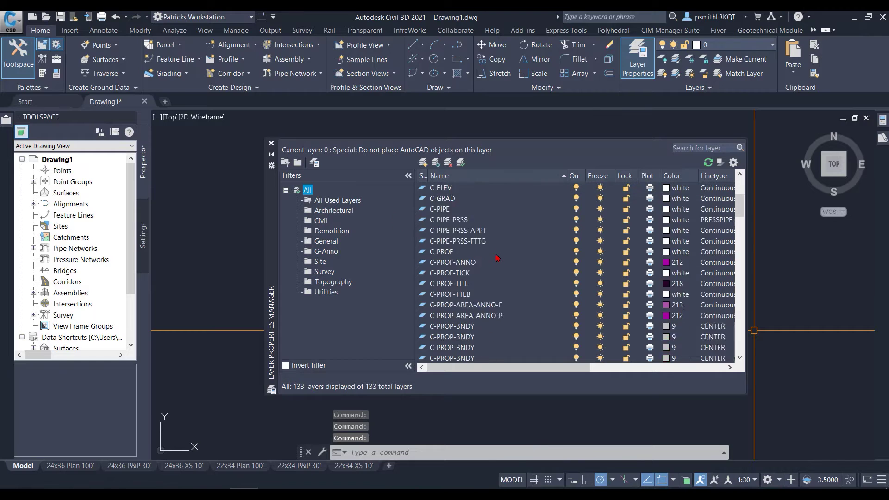
scroll(498, 259, down, 12)
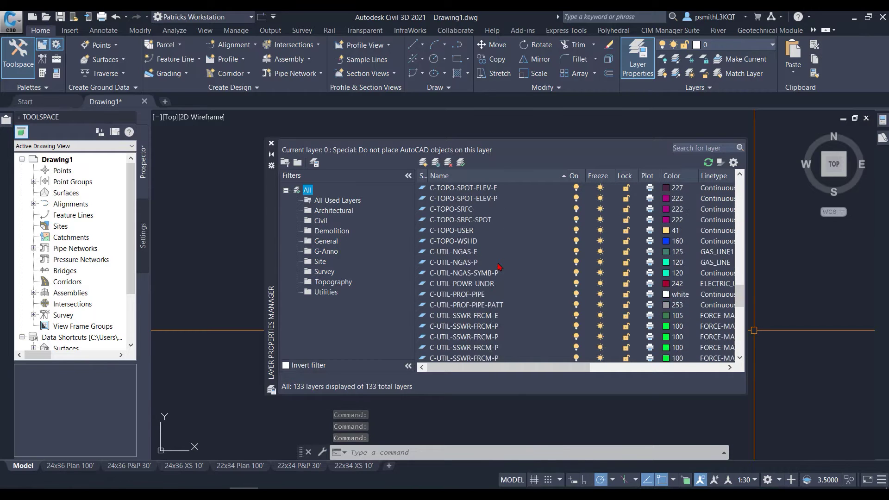
scroll(500, 267, down, 1)
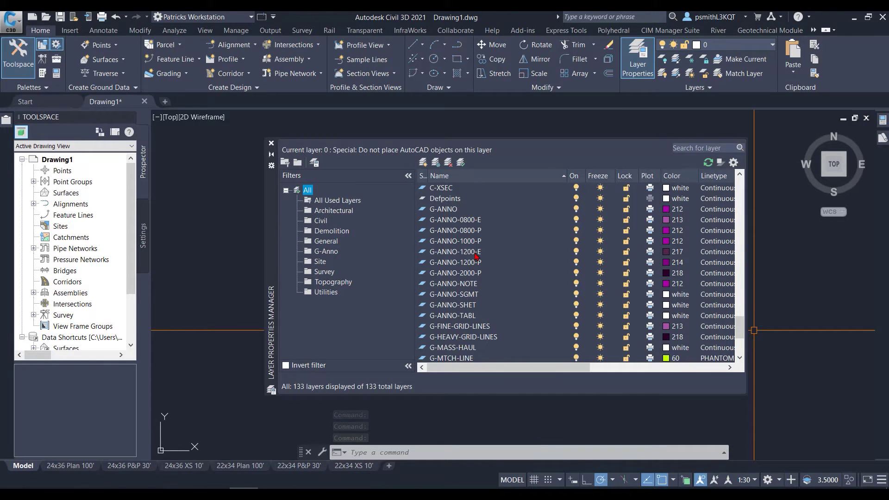
click(457, 210)
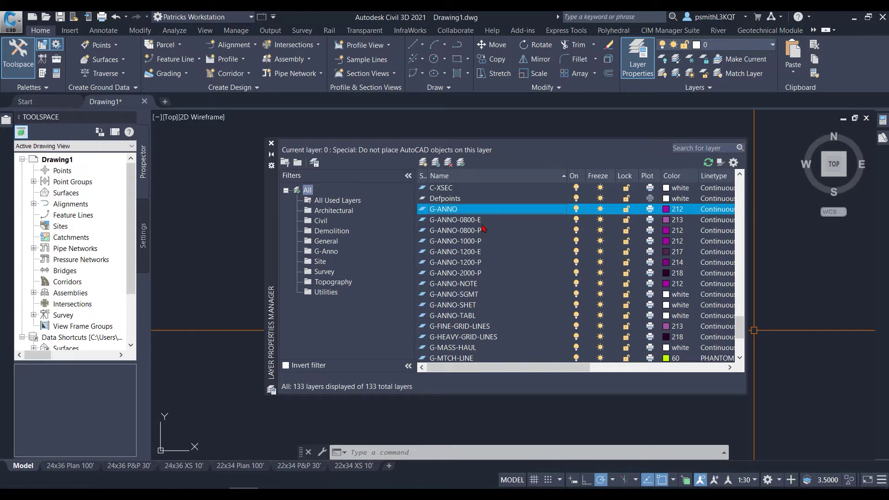
scroll(493, 246, down, 2)
scroll(493, 247, down, 1)
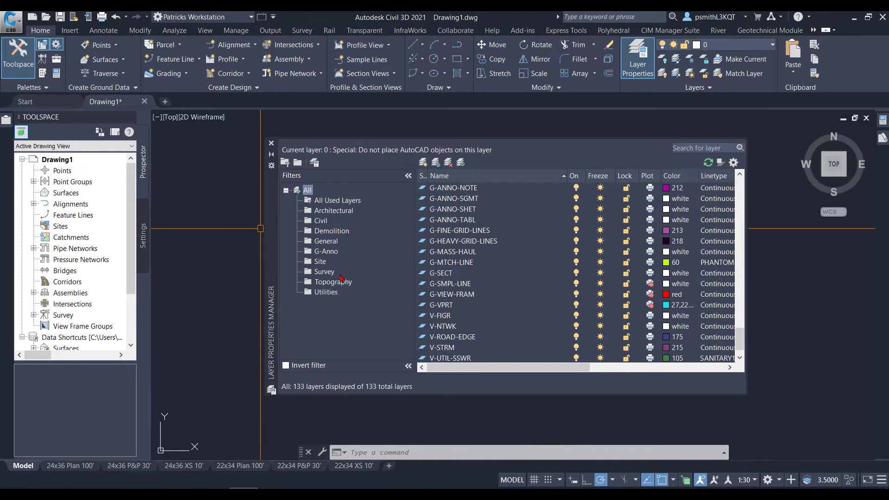
scroll(471, 252, up, 2)
scroll(471, 253, up, 1)
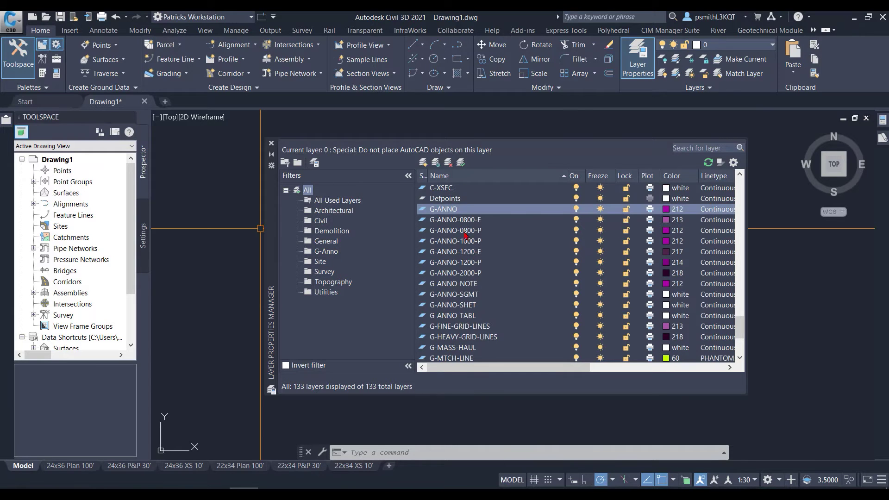
scroll(452, 263, down, 2)
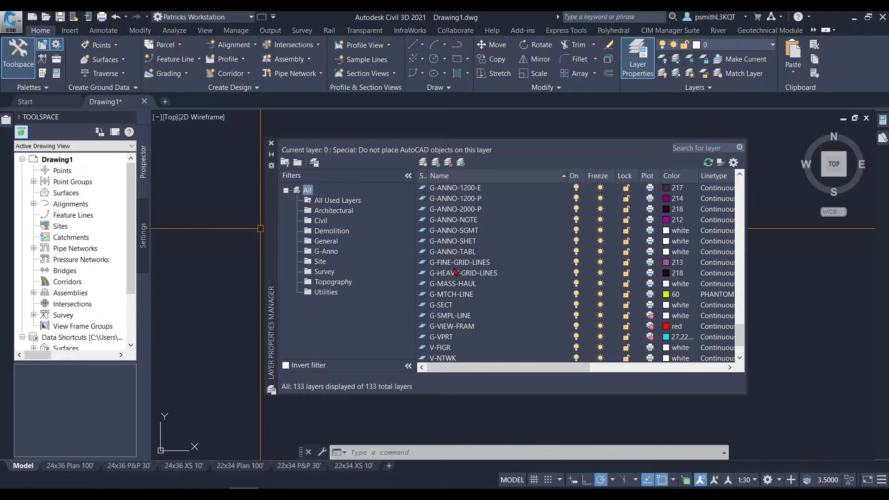
shift+click(446, 338)
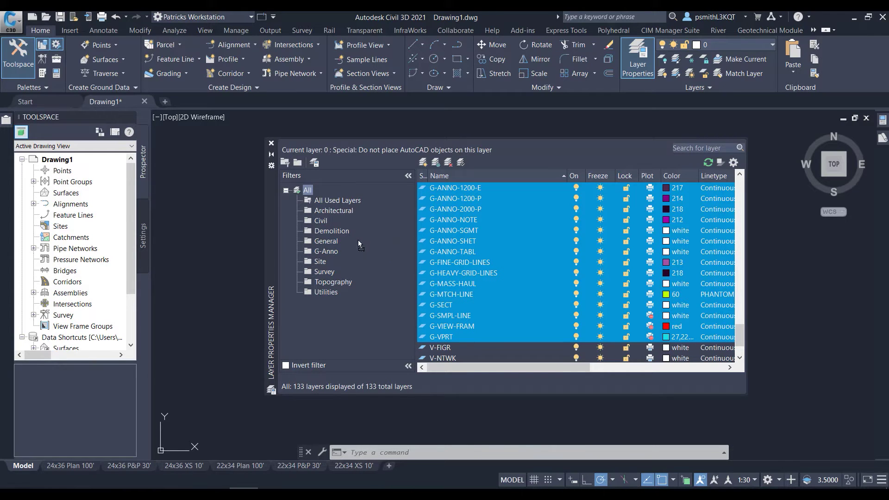
Step: Review G-Anno's 19 layers against the empty Demolition filter, then return to All layers
click(327, 251)
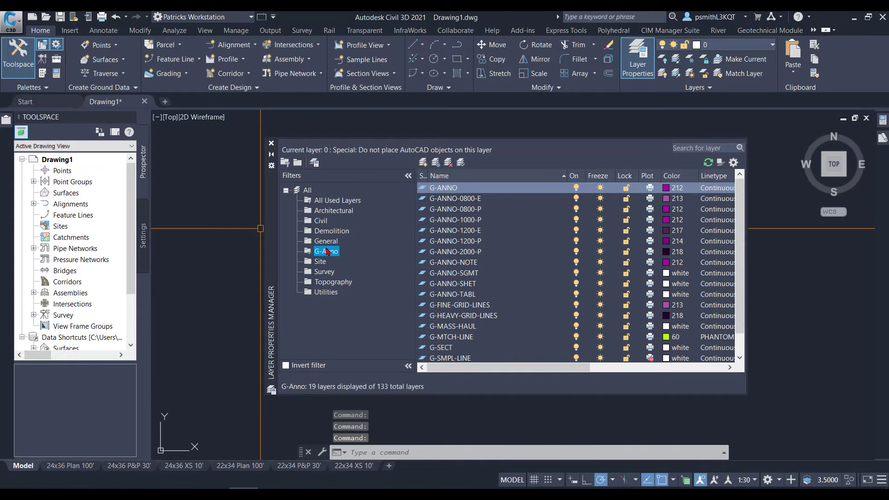
click(327, 234)
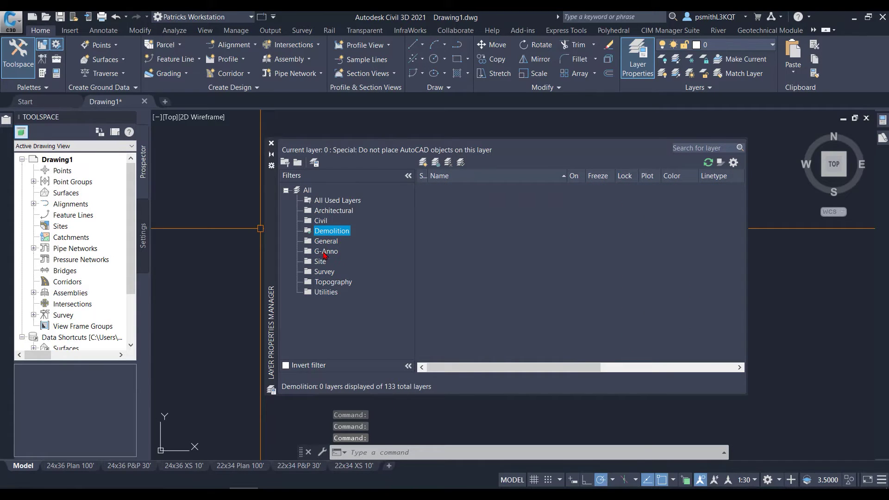
click(326, 253)
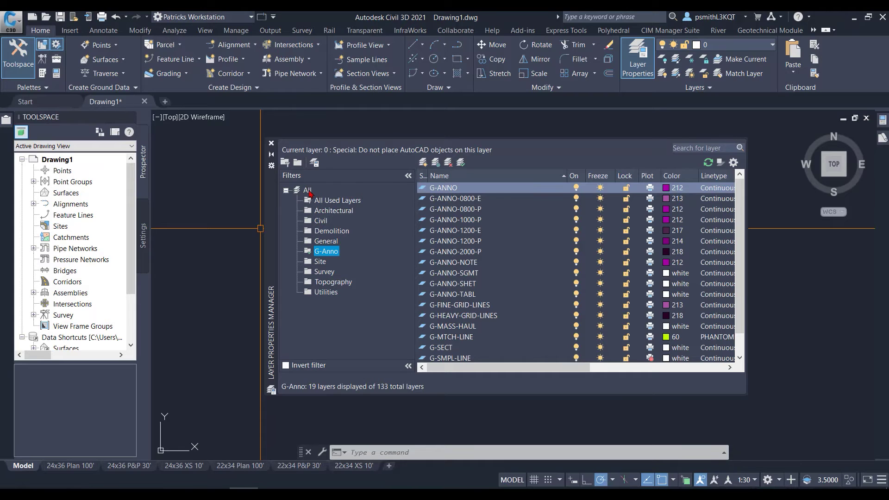
click(307, 190)
scroll(488, 238, down, 5)
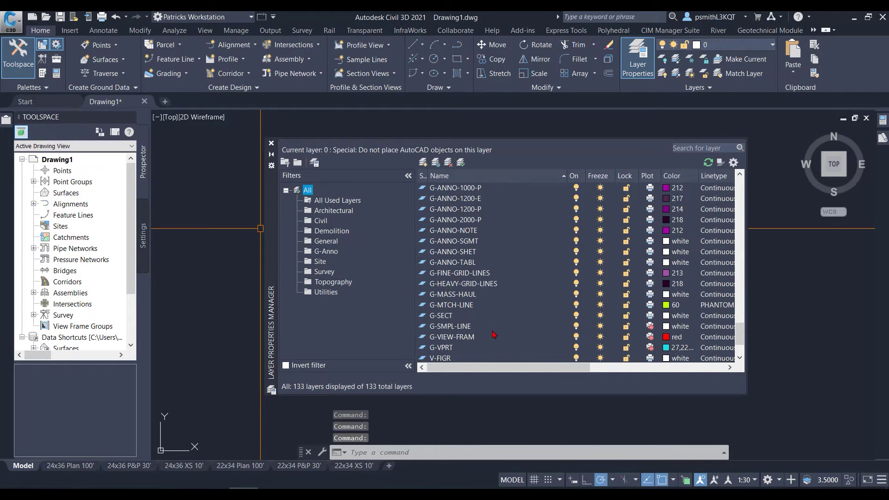
scroll(495, 334, up, 2)
scroll(488, 259, down, 5)
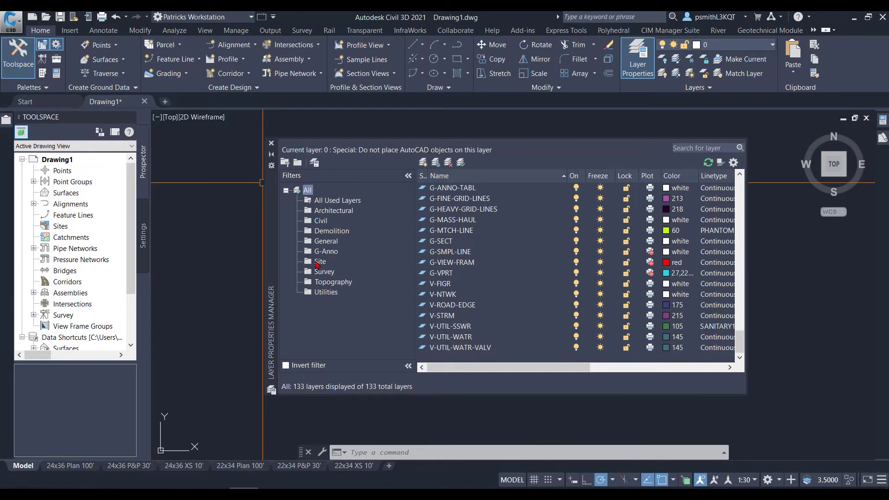
click(321, 253)
scroll(458, 248, down, 1)
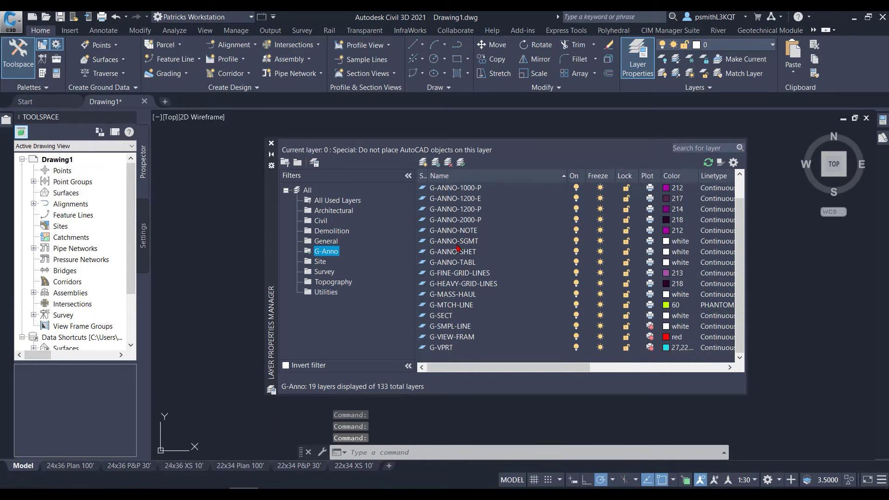
scroll(449, 317, up, 1)
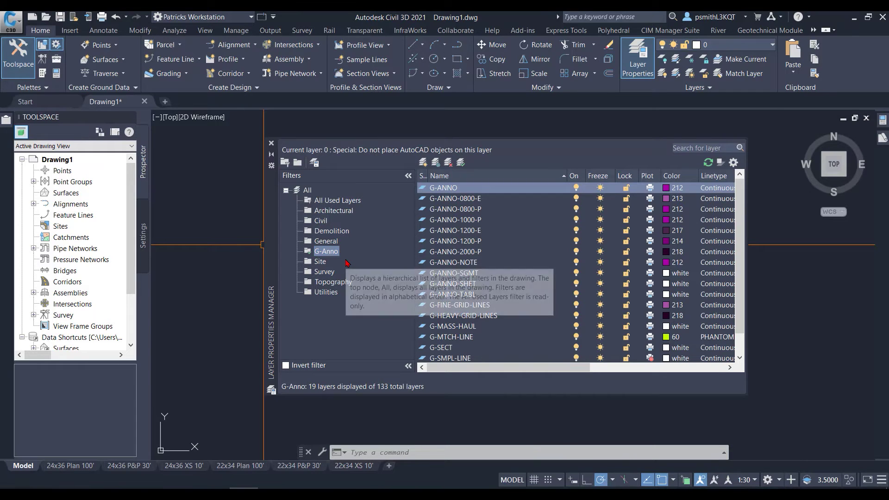
click(308, 191)
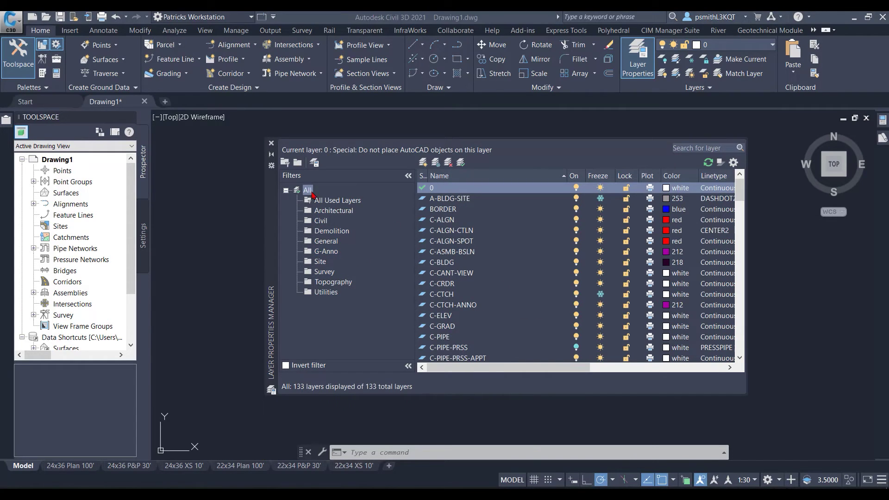
Step: Create Properties Filter1 with criteria On set to off and Freeze set to frozen
click(285, 163)
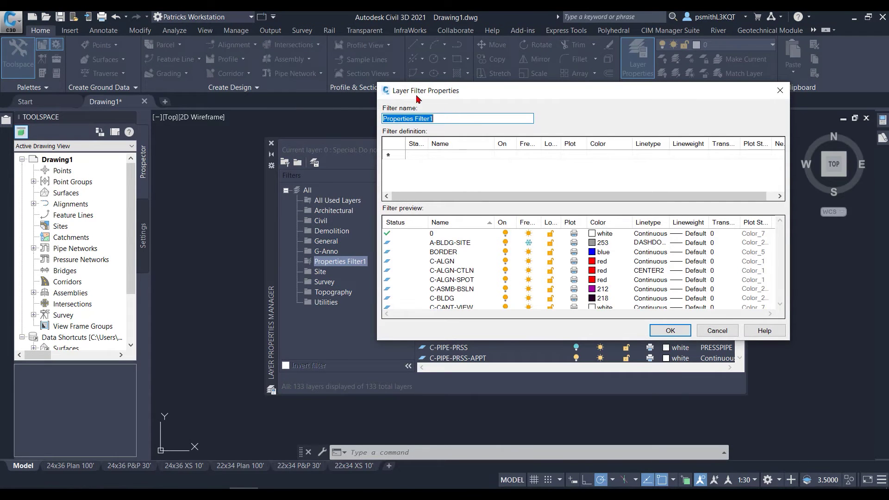
drag(528, 99, 498, 109)
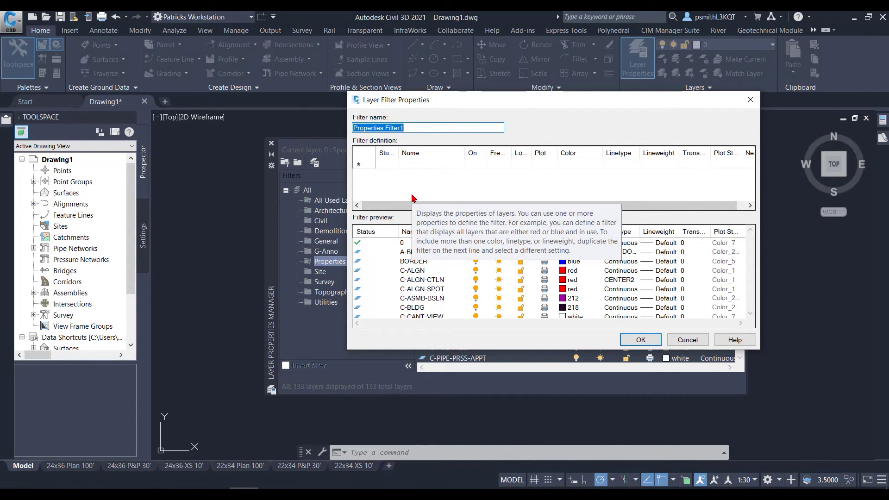
click(483, 166)
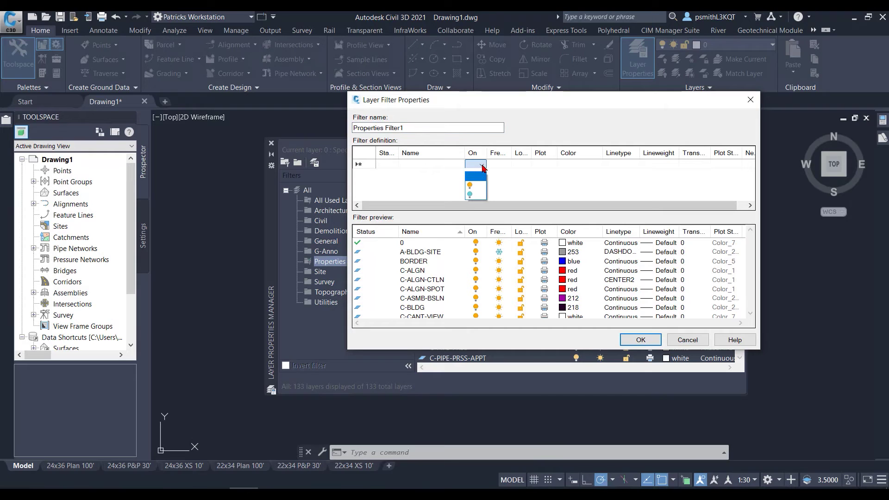
click(476, 195)
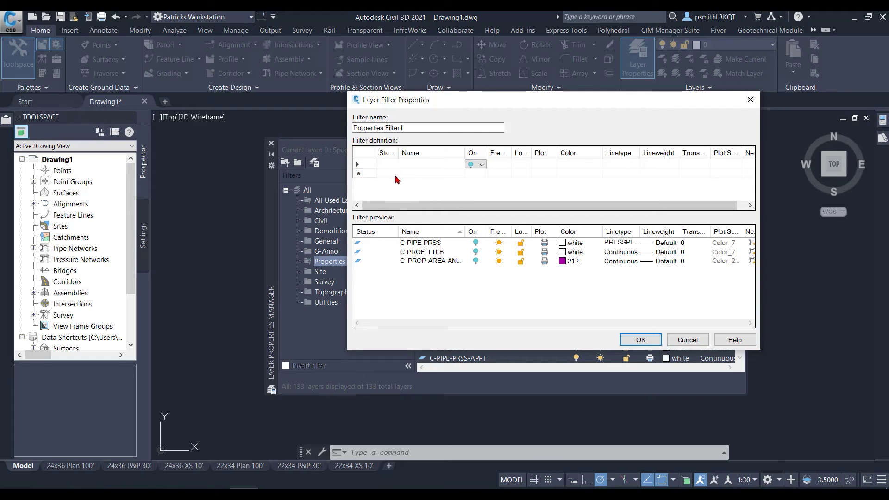
click(441, 175)
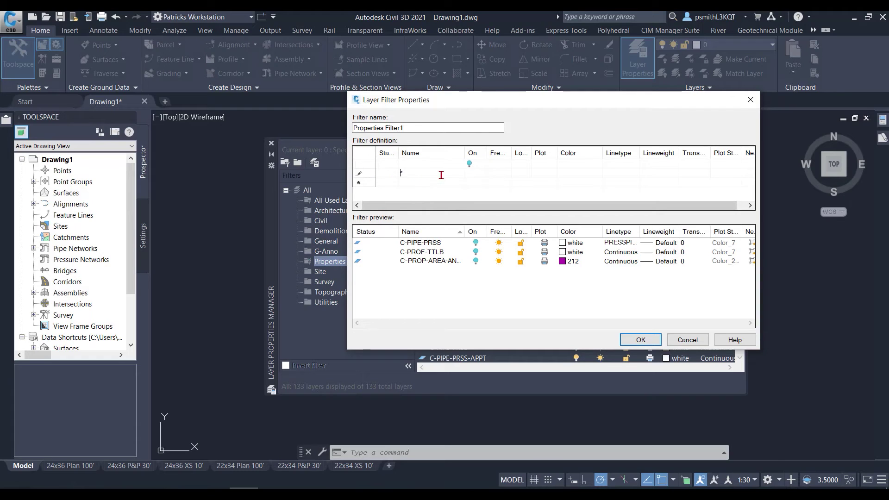
click(504, 175)
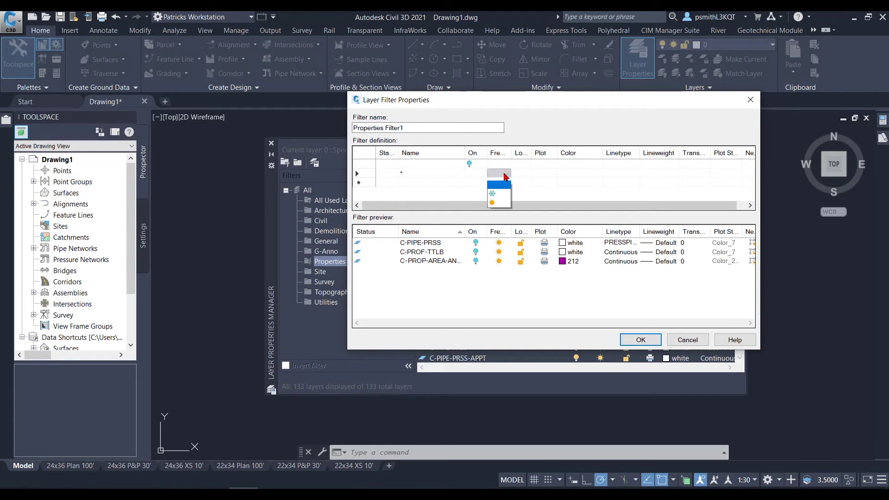
click(500, 199)
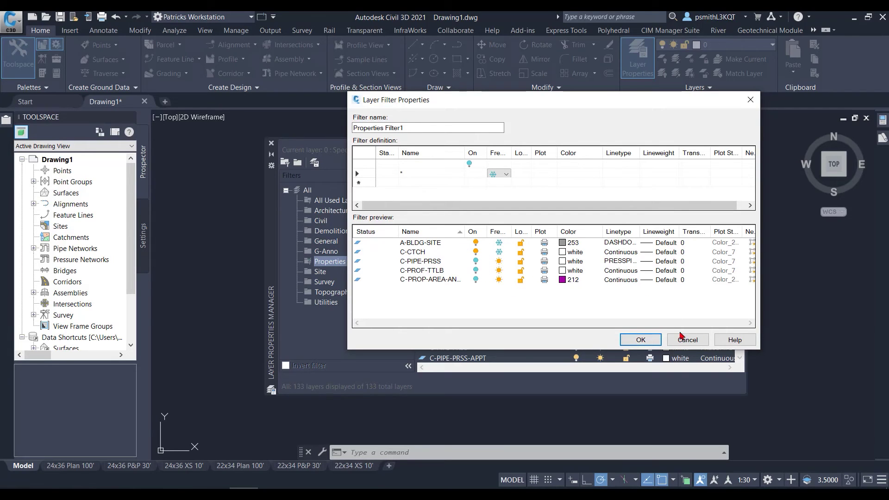
click(650, 340)
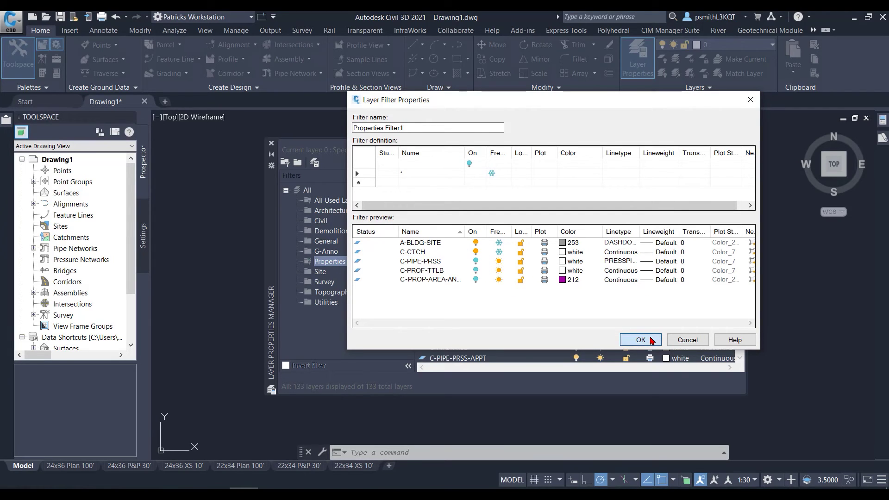
Step: Save the property filter, rename it 'OFF - Frozen', and view the layers it catches
click(650, 340)
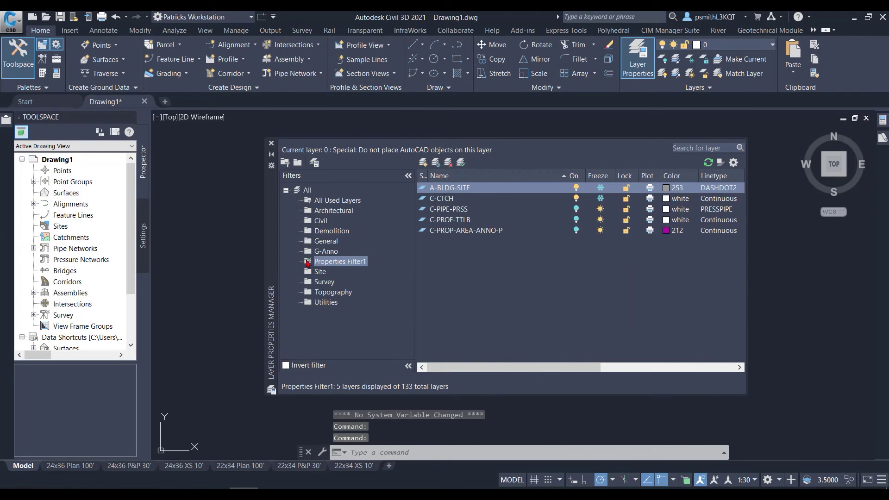
right_click(345, 265)
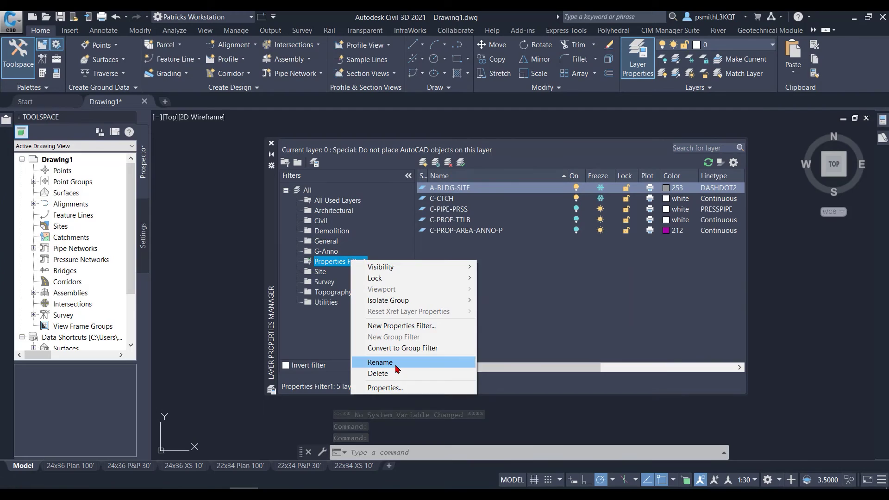
click(449, 361)
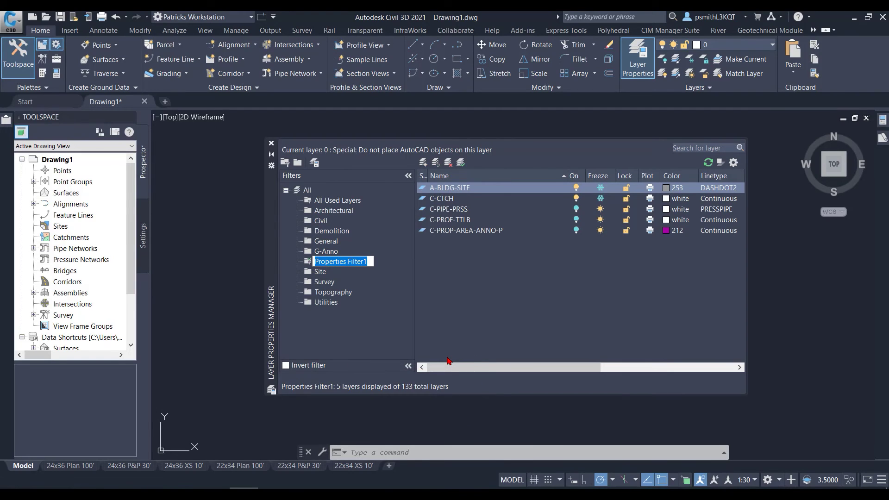
text(F)
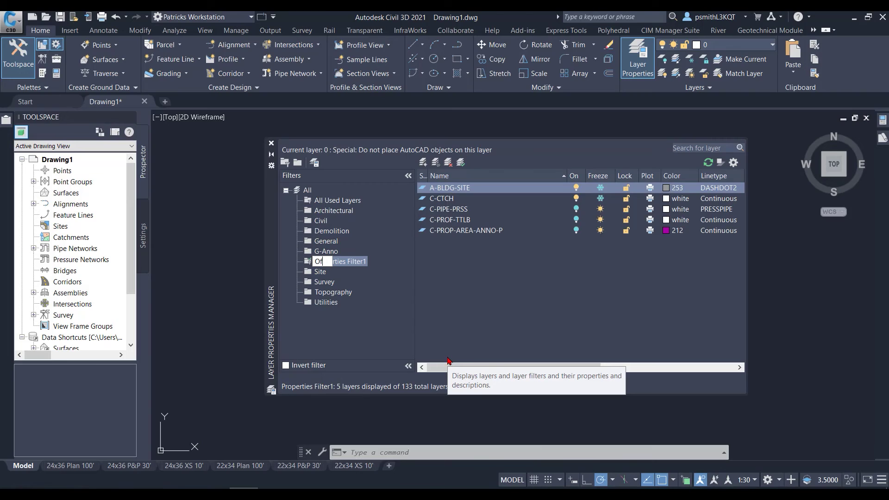
text(FF - Frozen)
key(Return)
click(330, 274)
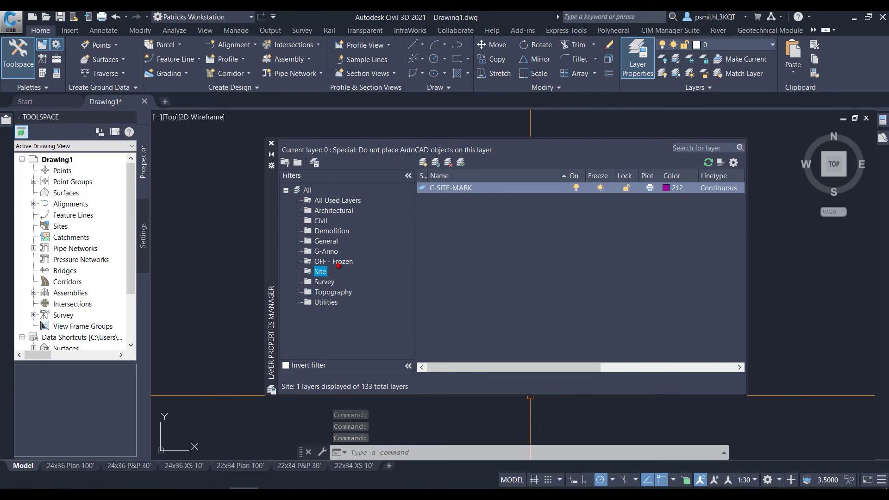
click(345, 262)
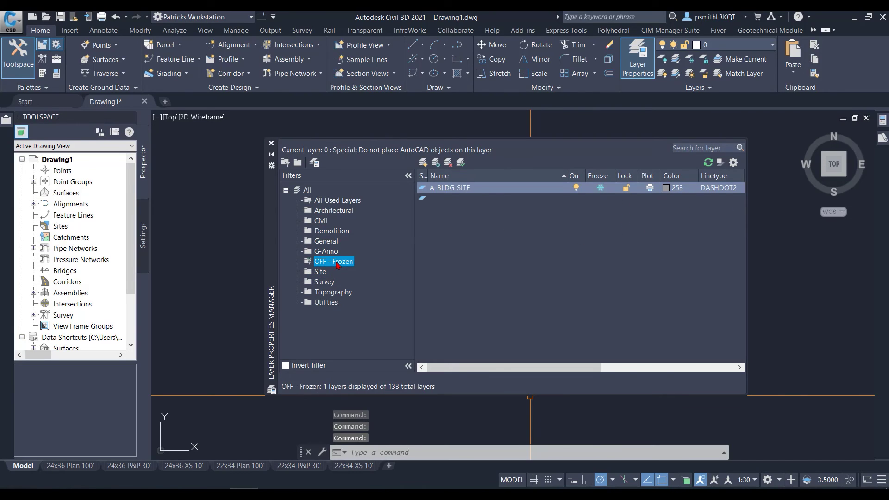